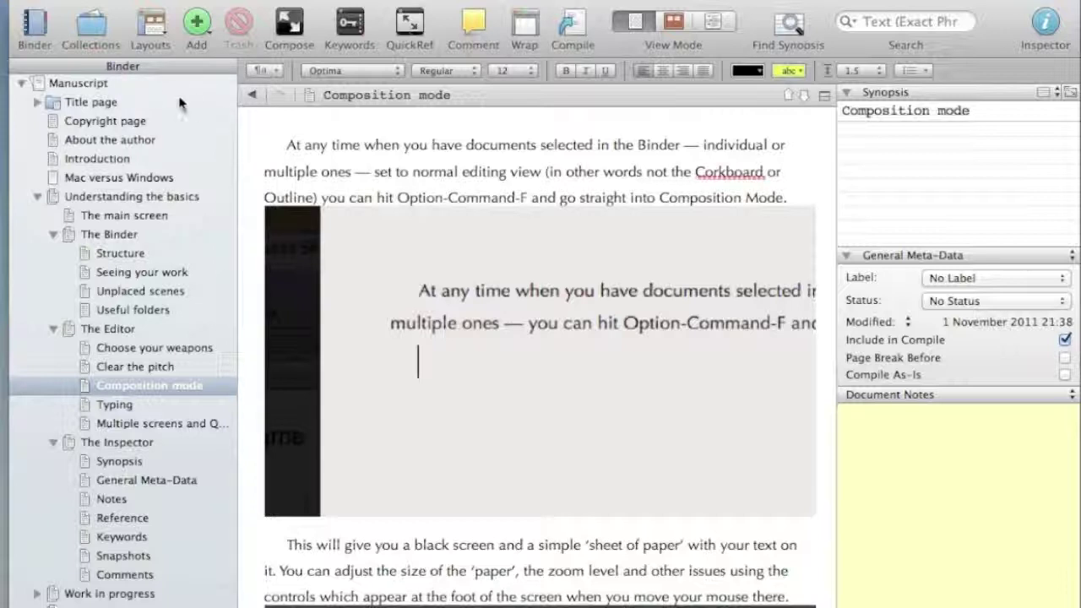
# - Browse Copyright page, About the author, Introduction, Understanding the basics and The Binder, ending on Structure
pyautogui.click(417, 146)
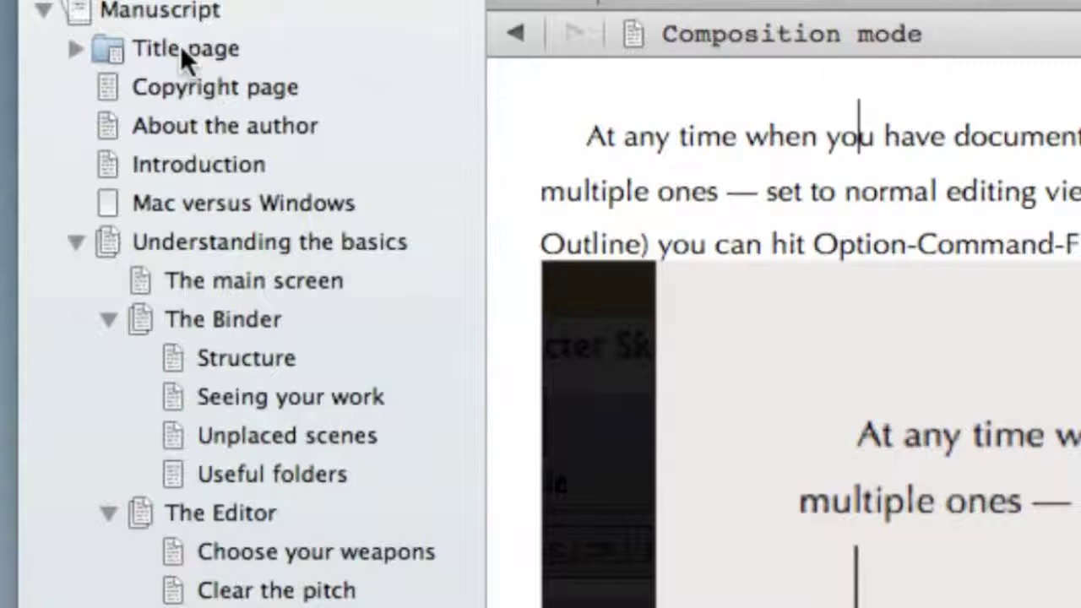
pyautogui.click(181, 89)
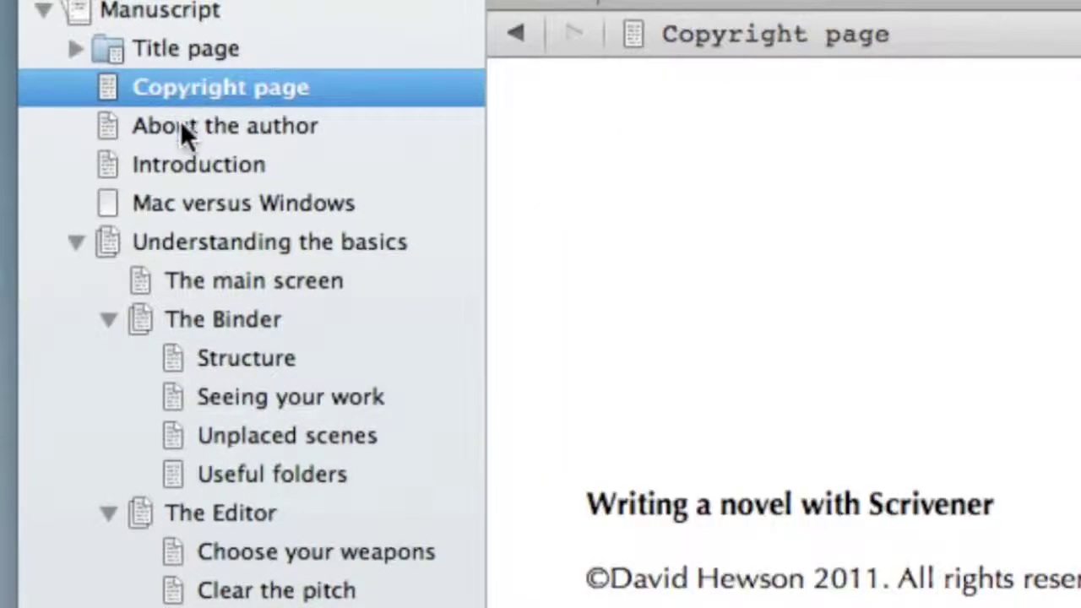
pyautogui.click(181, 125)
pyautogui.click(175, 173)
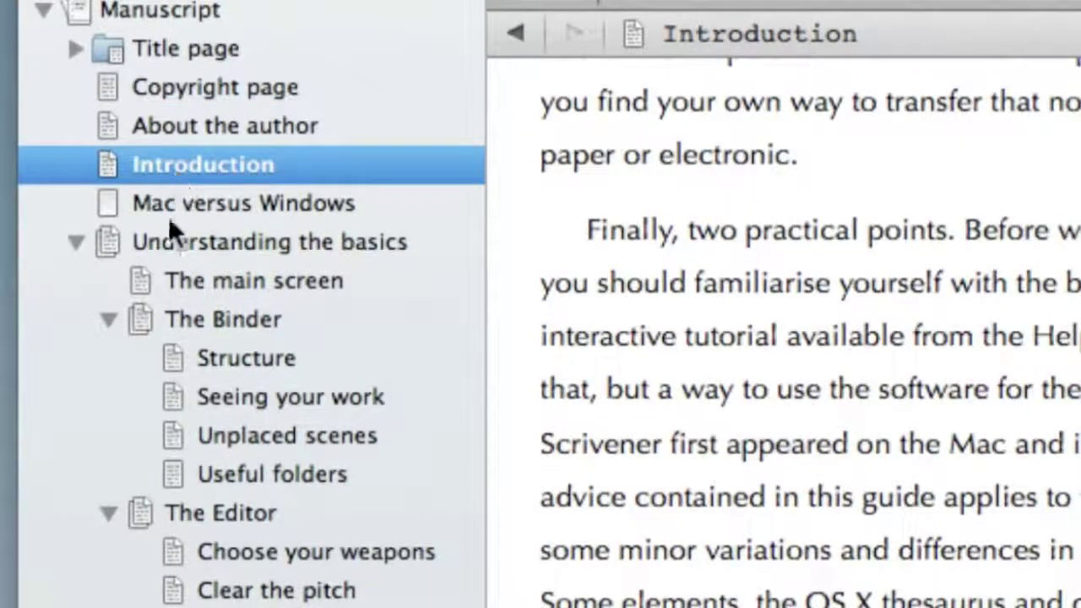
pyautogui.click(178, 253)
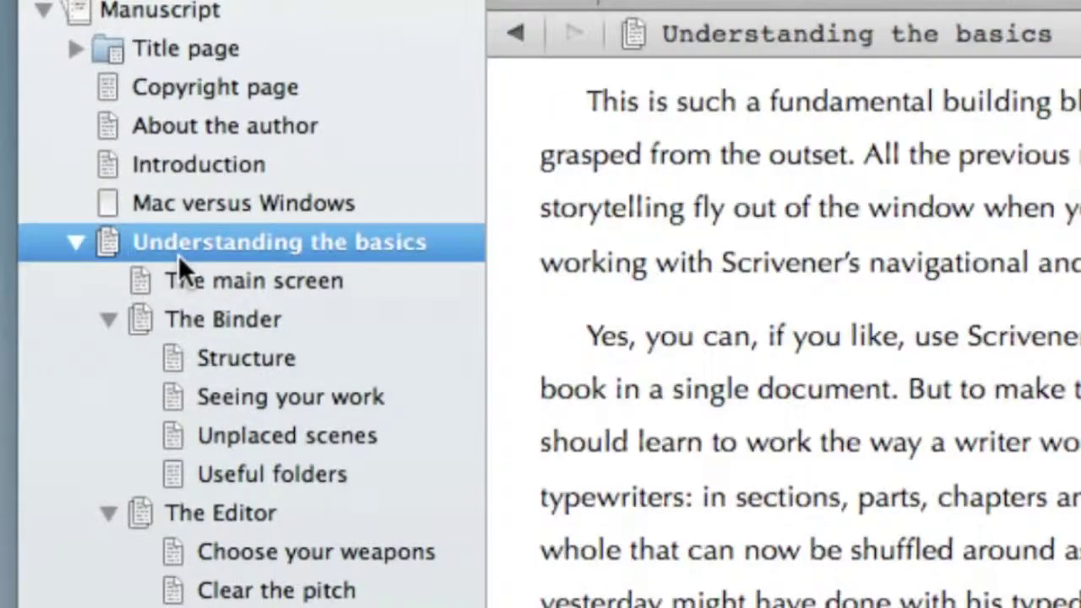
pyautogui.click(178, 321)
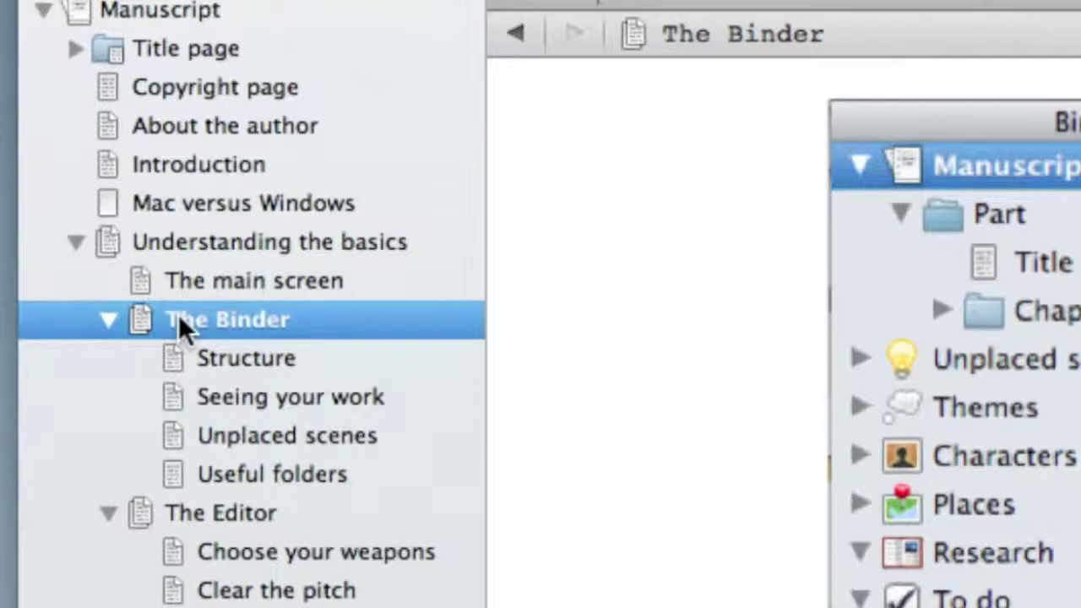
pyautogui.click(234, 372)
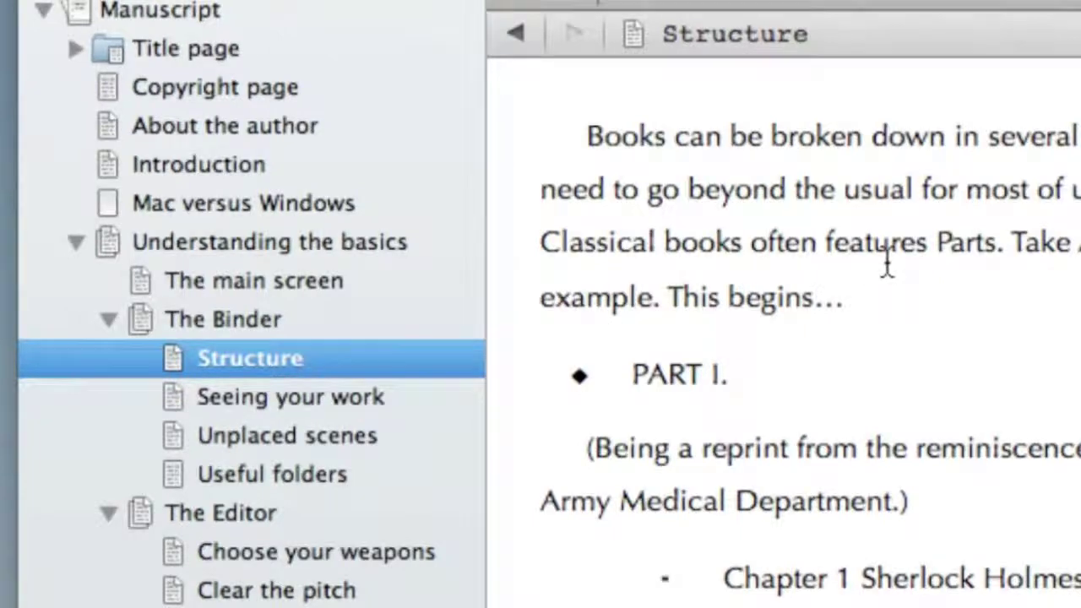
pyautogui.click(844, 266)
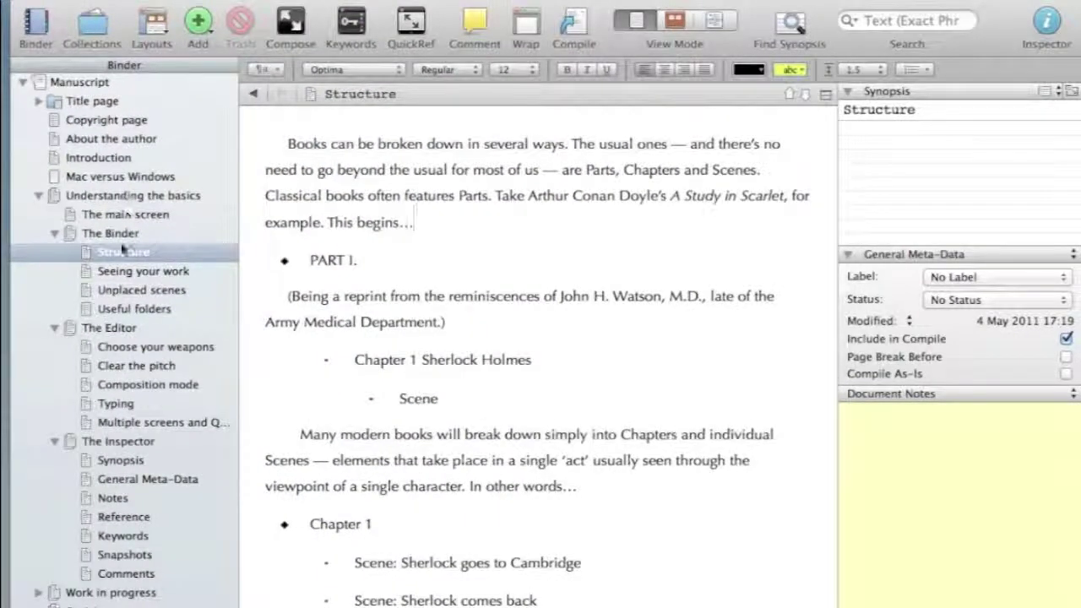
pyautogui.click(120, 256)
pyautogui.moveTo(120, 256)
pyautogui.mouseDown()
pyautogui.moveTo(120, 289)
pyautogui.moveTo(110, 234)
pyautogui.moveTo(118, 253)
pyautogui.moveTo(118, 243)
pyautogui.mouseUp()
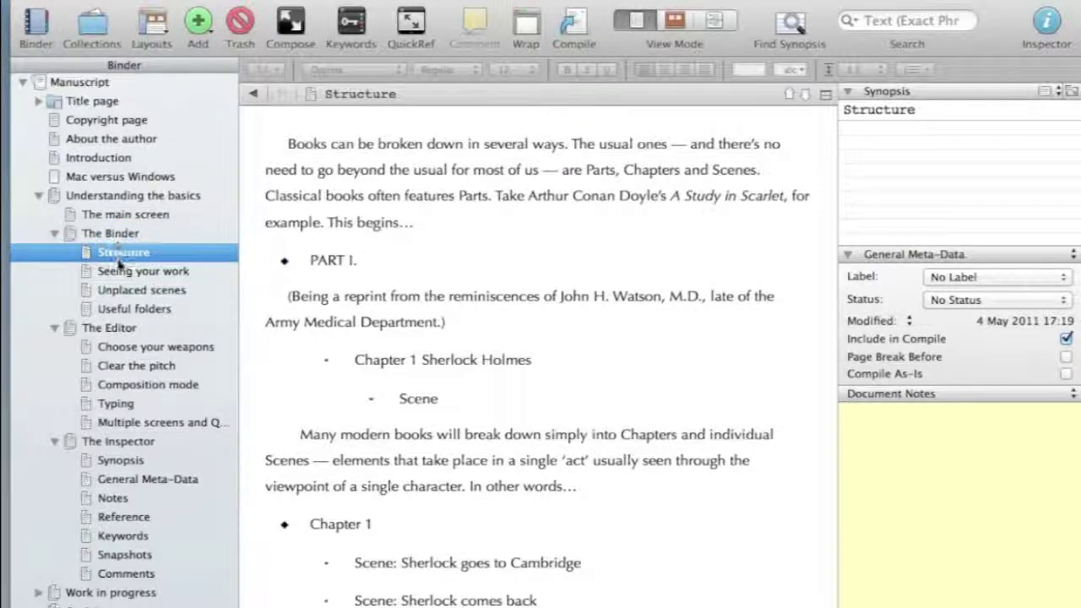
# - Open Mac versus Windows, then show Understanding the basics as a corkboard of index cards
pyautogui.click(456, 195)
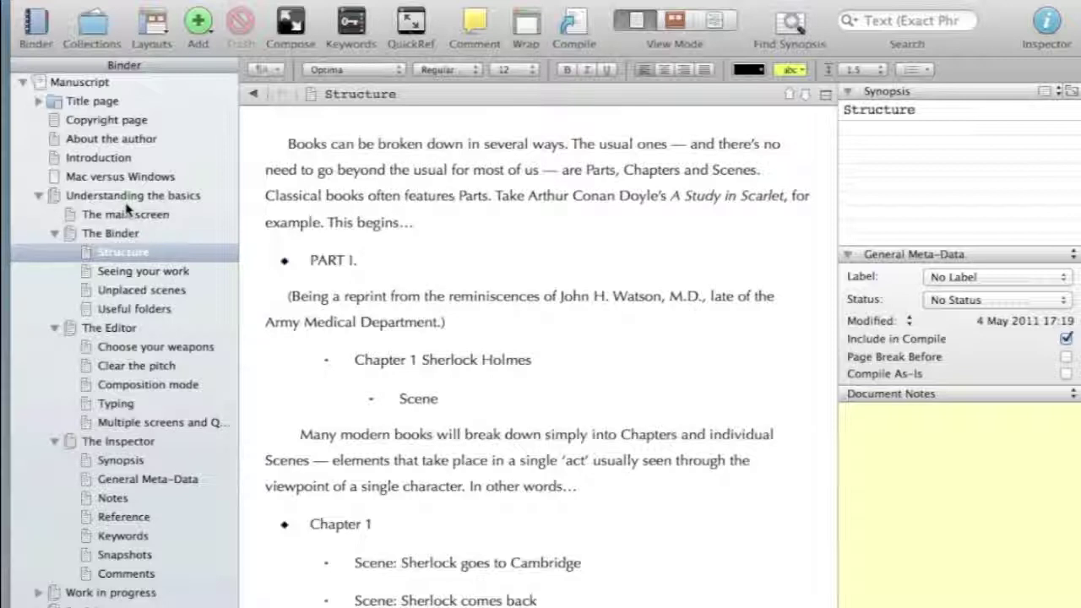
pyautogui.click(168, 179)
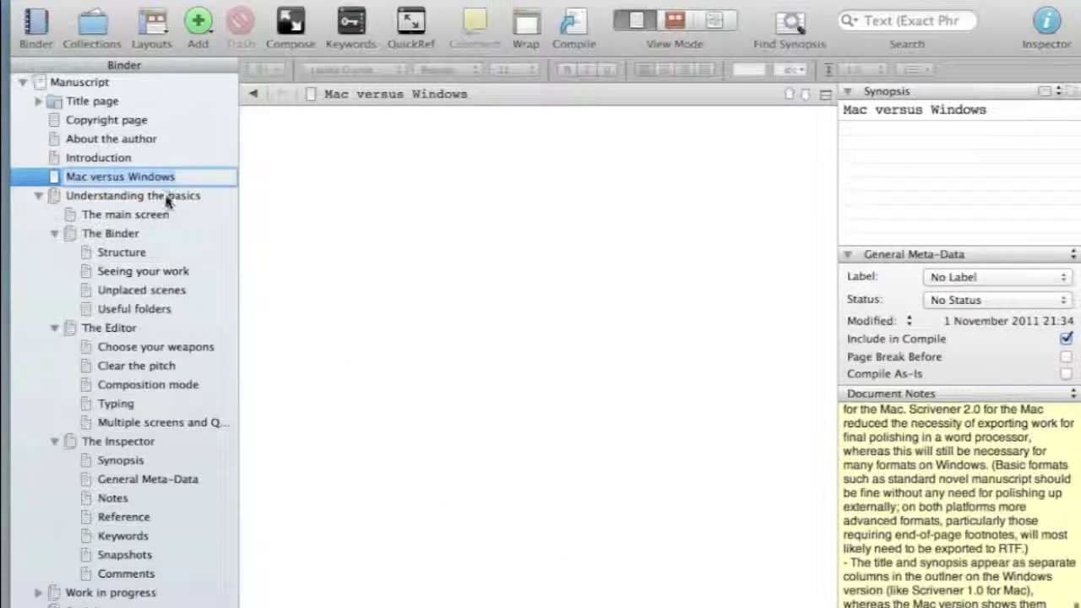
pyautogui.click(167, 198)
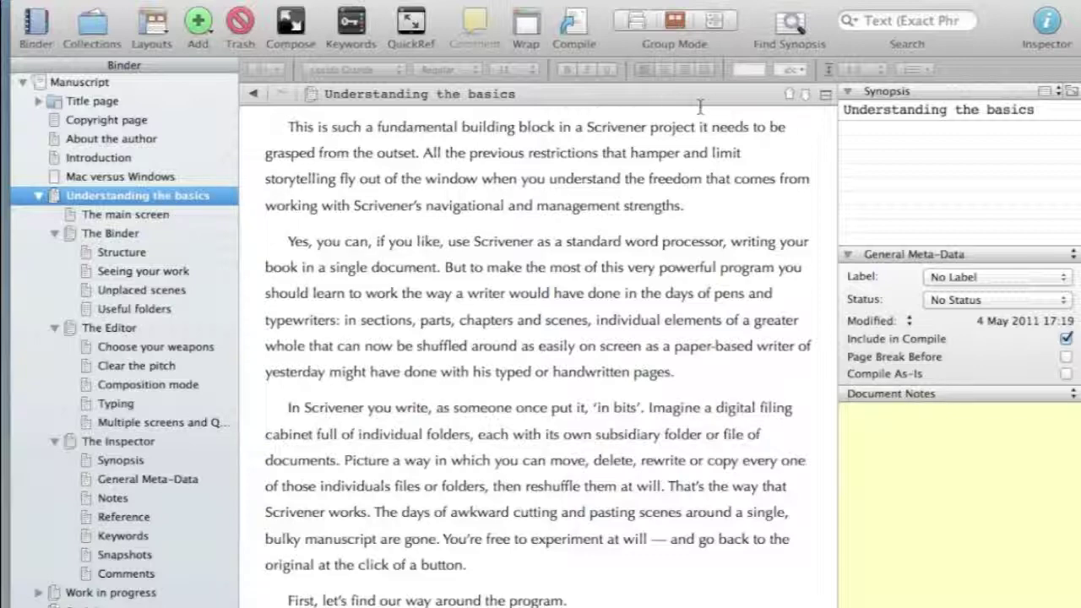
pyautogui.click(675, 20)
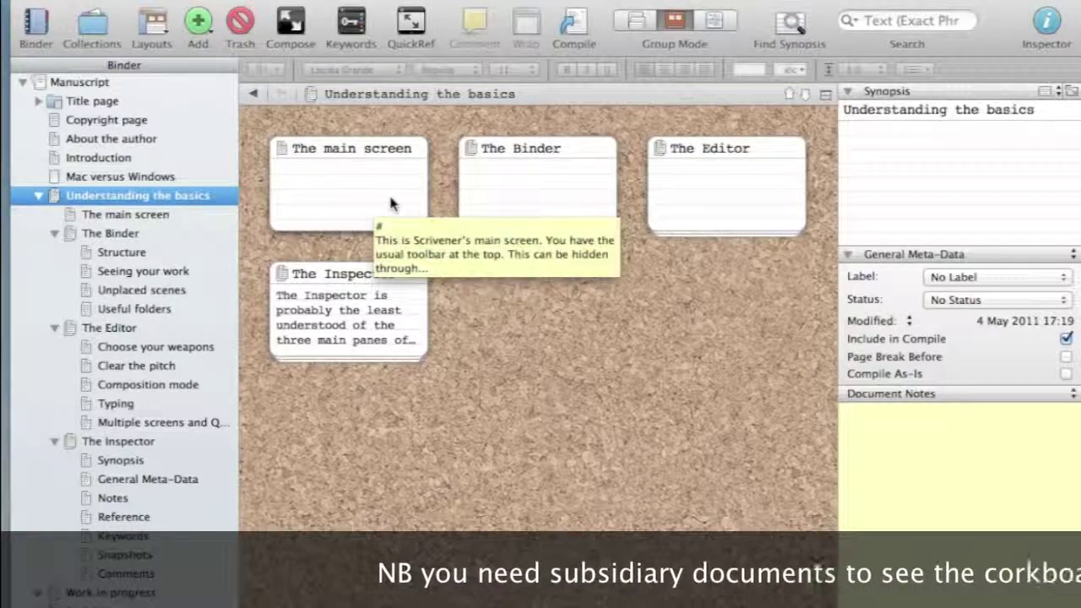
# - Select The Inspector card to read its synopsis, then switch the chapter to Outliner view
pyautogui.moveTo(745, 166)
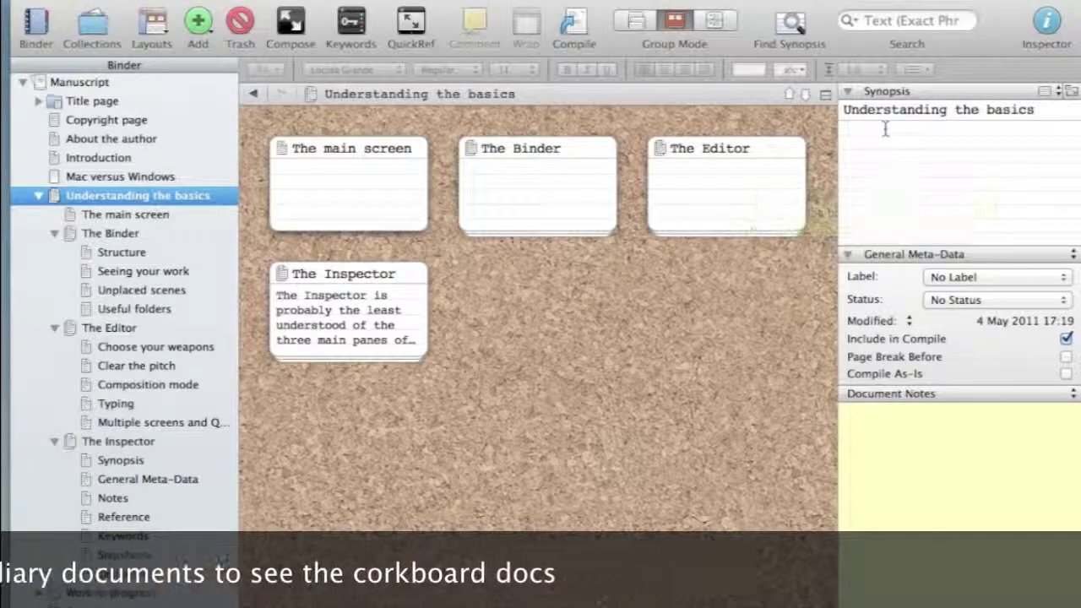
pyautogui.click(885, 129)
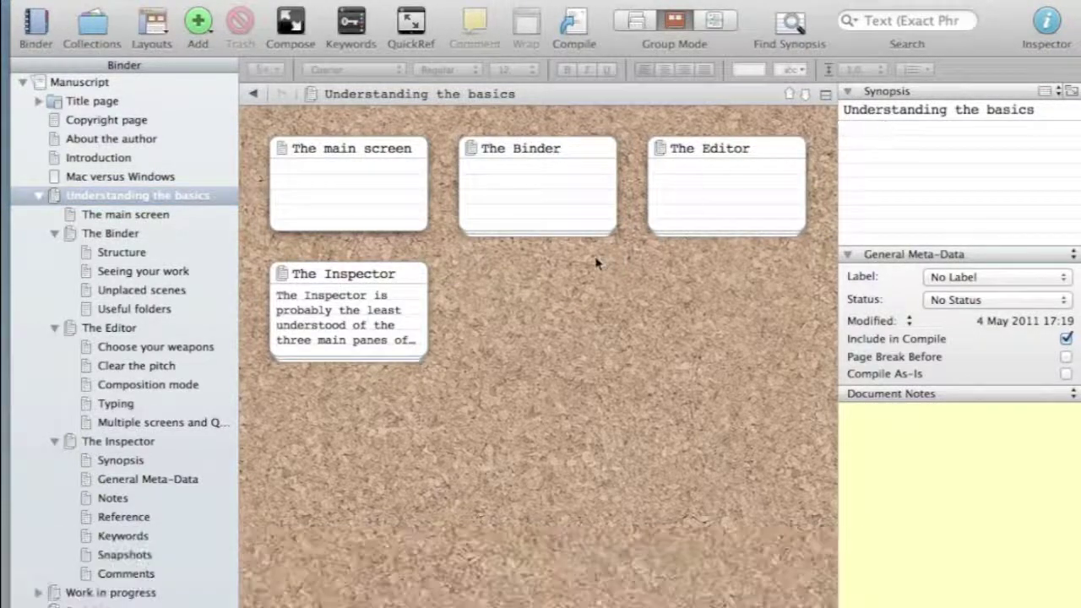
pyautogui.click(297, 325)
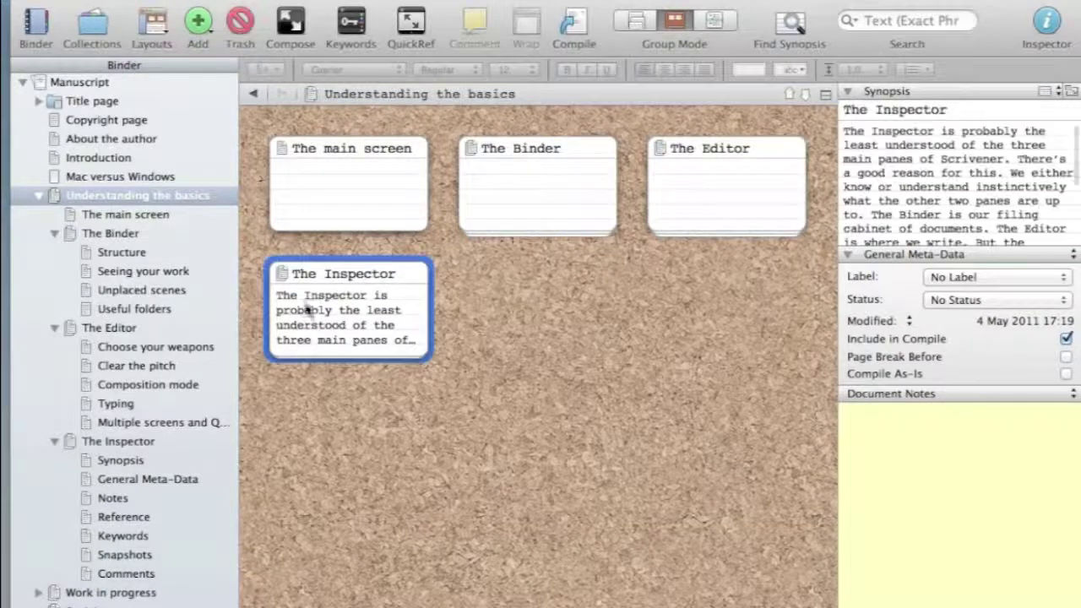
pyautogui.click(713, 25)
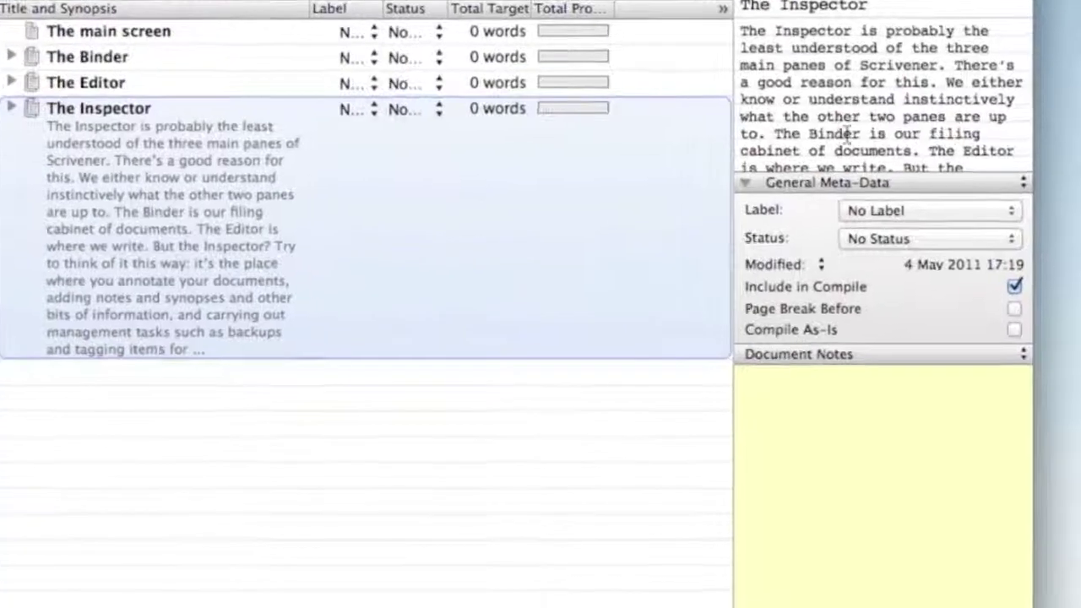
pyautogui.click(863, 117)
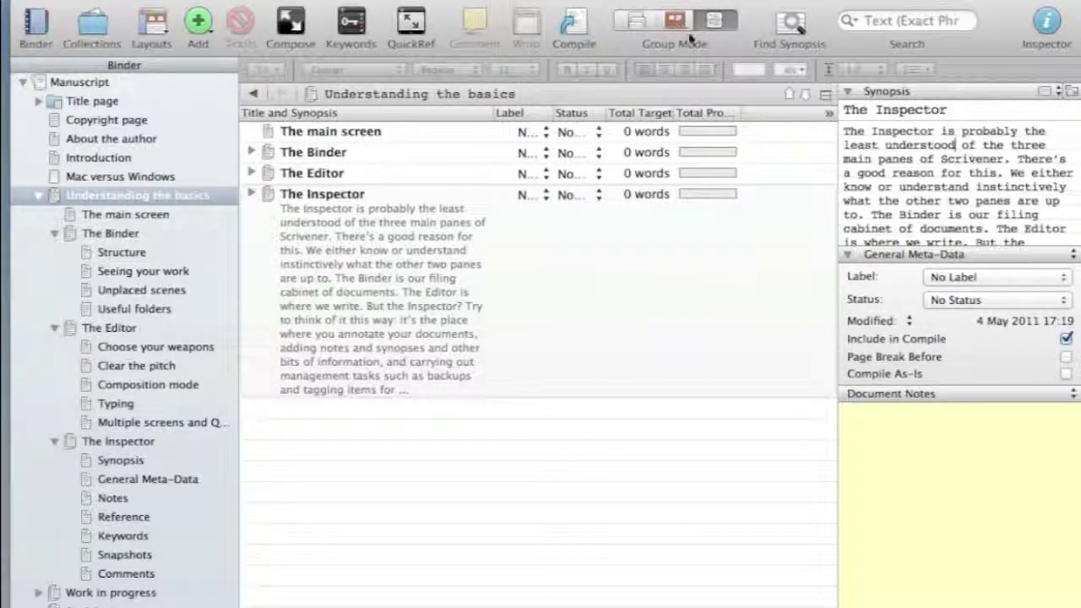
pyautogui.click(960, 277)
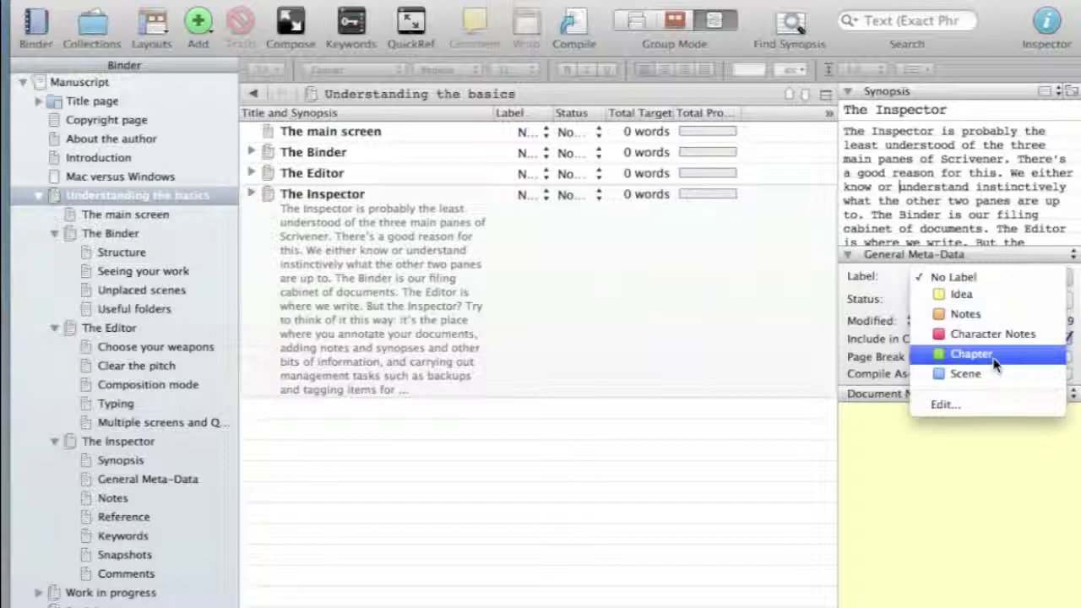
pyautogui.click(1002, 197)
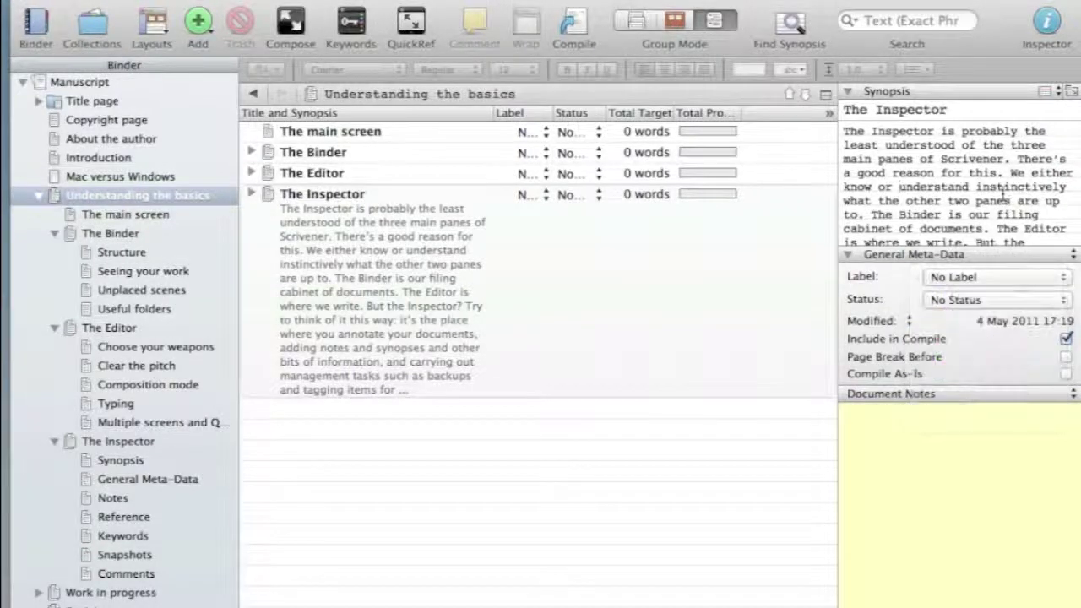
pyautogui.click(1001, 300)
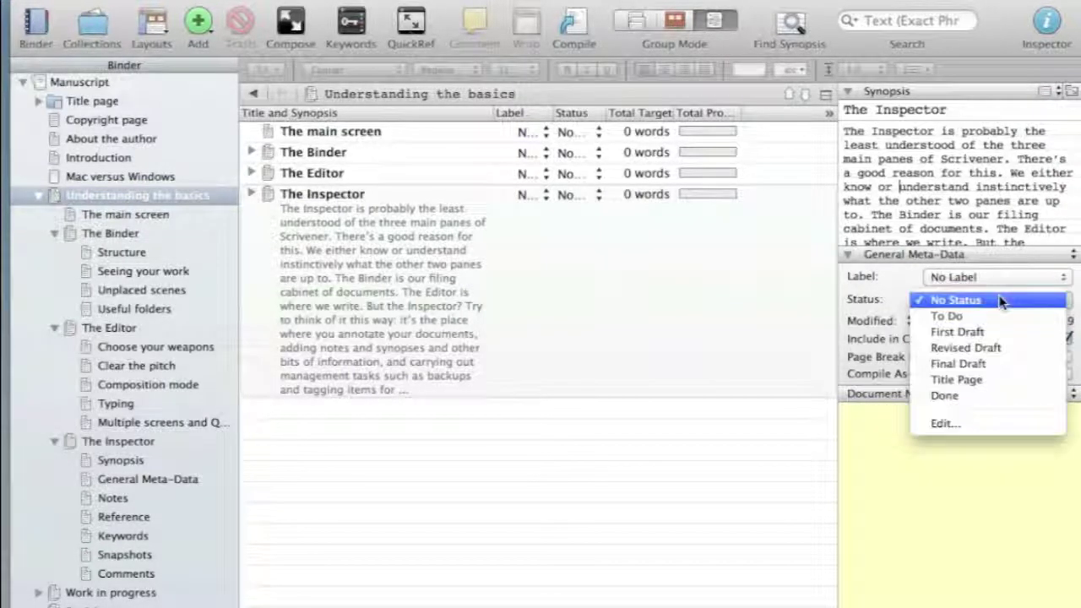
pyautogui.click(964, 179)
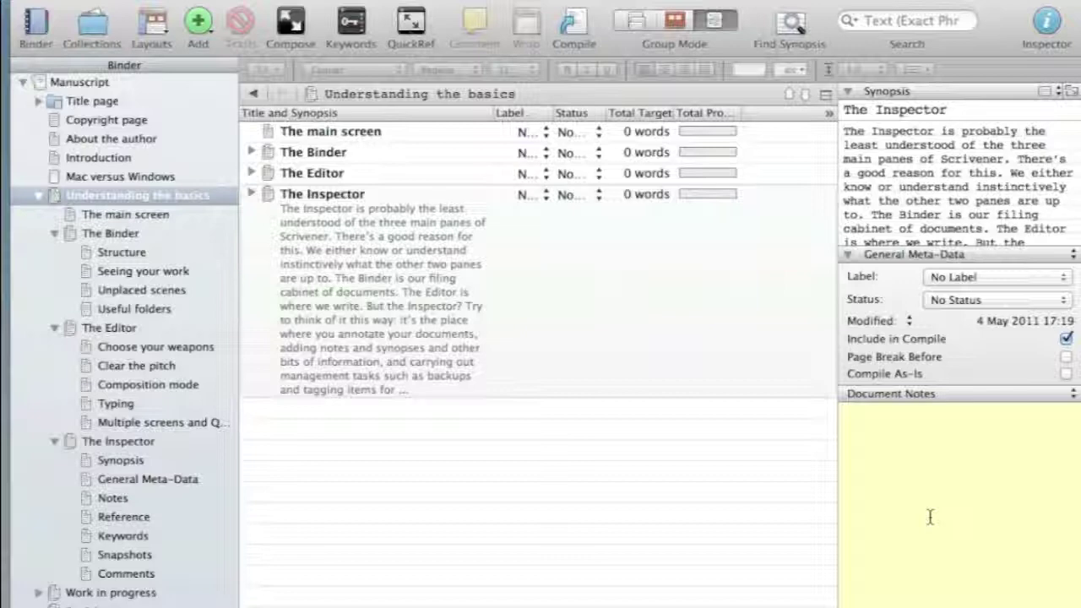
# - Return to the Document Notes pane and type 'Would need rewriting if this washn't for Nemowrimo'
pyautogui.click(911, 477)
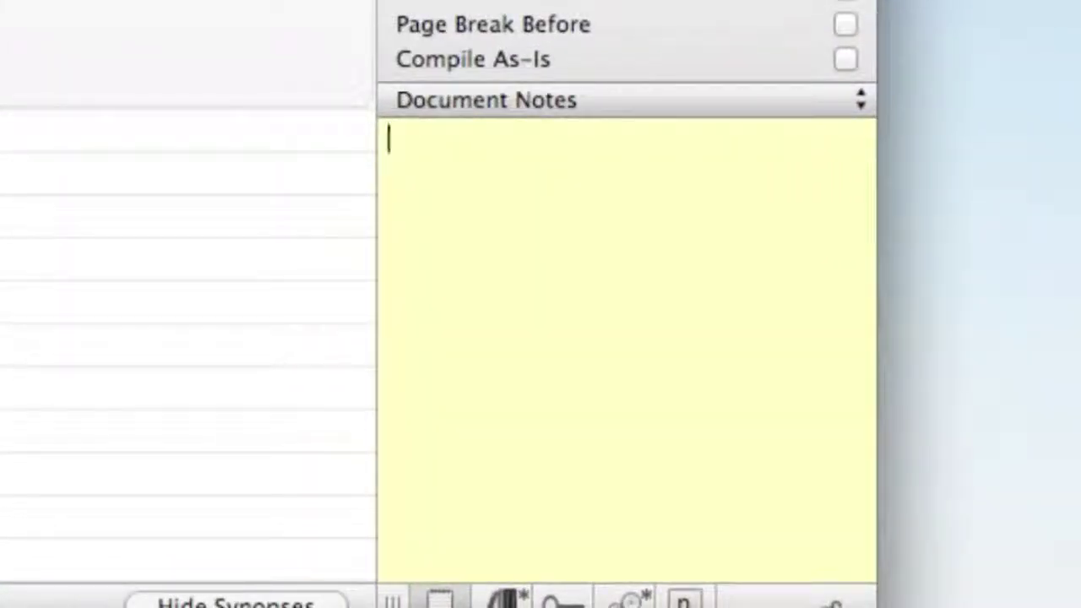
pyautogui.press('super+alt+7')
pyautogui.press('super+alt+8')
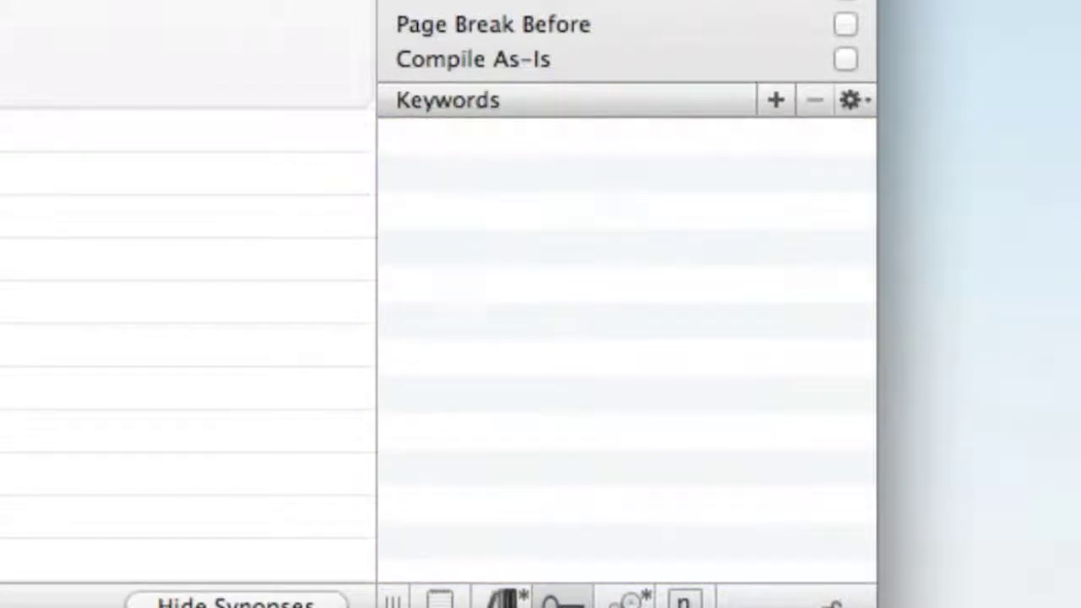
pyautogui.press('super+alt+6')
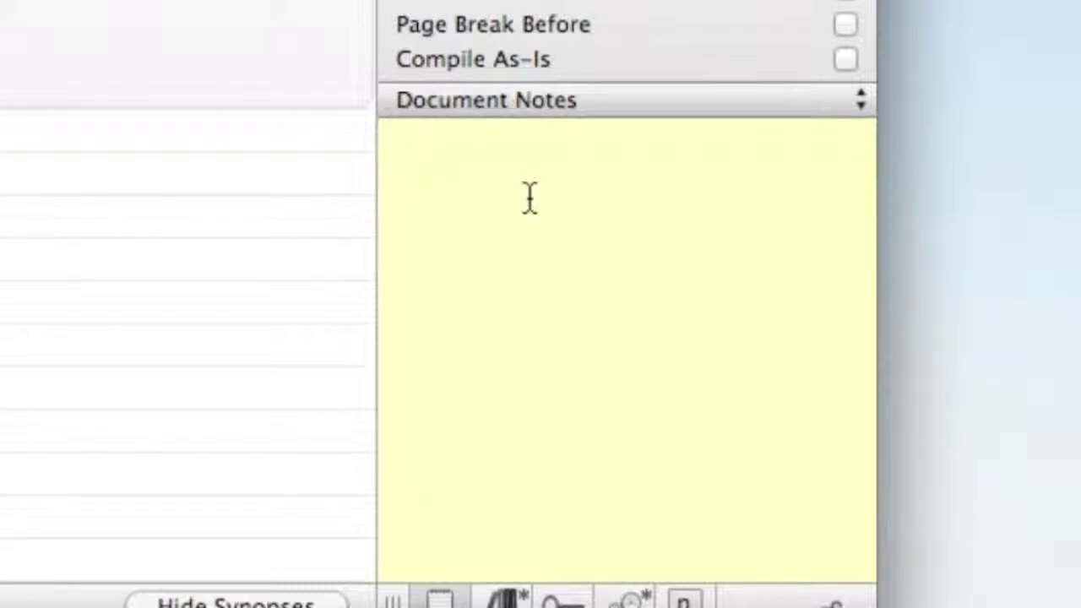
pyautogui.write('Would nee')
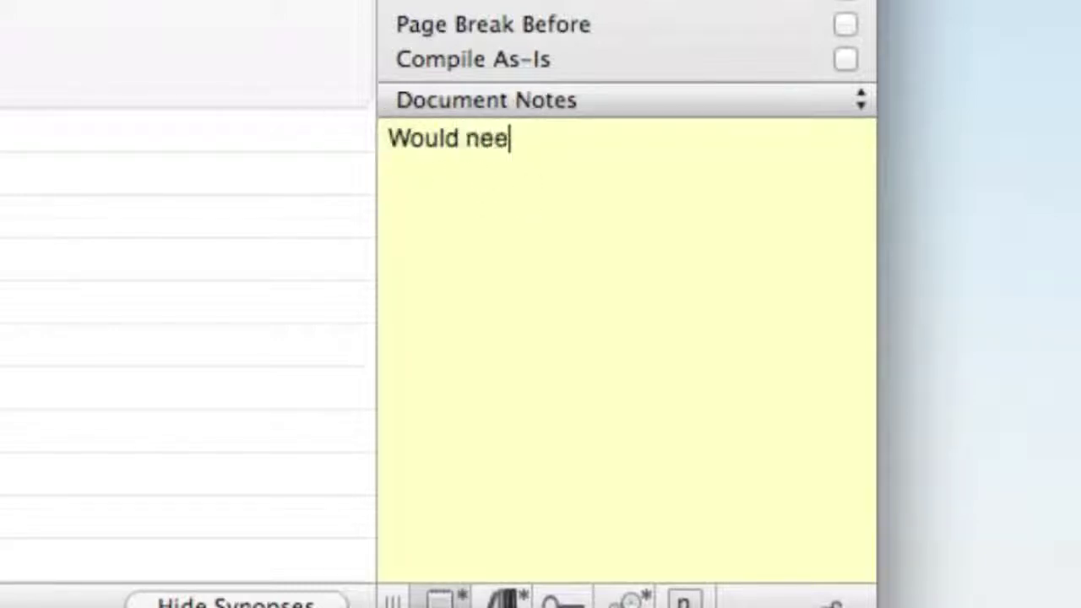
pyautogui.write('d rewriting if this w')
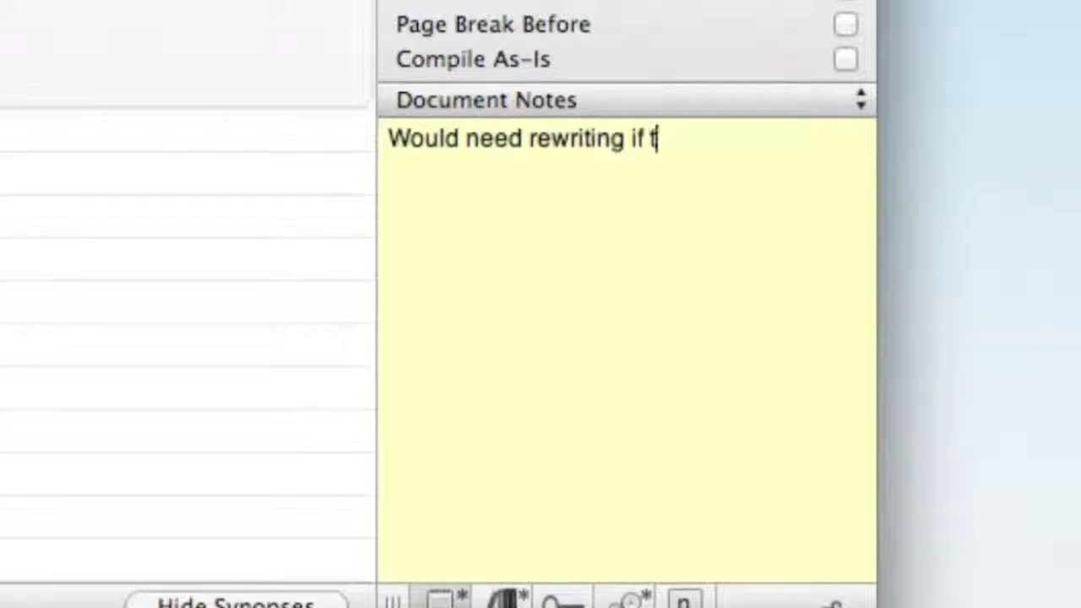
pyautogui.write("ashn't for ")
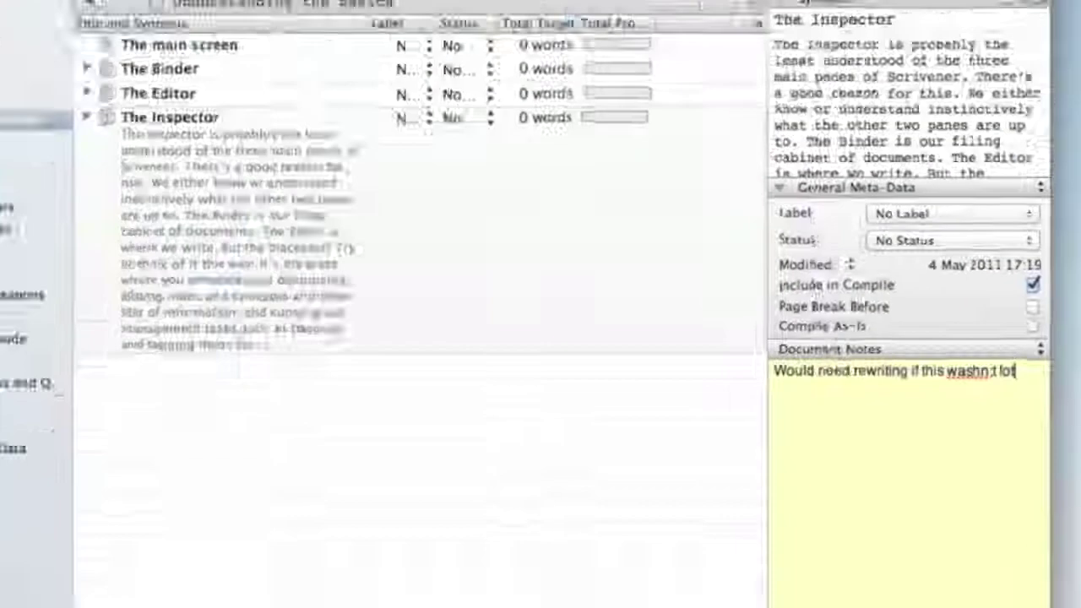
pyautogui.write('N')
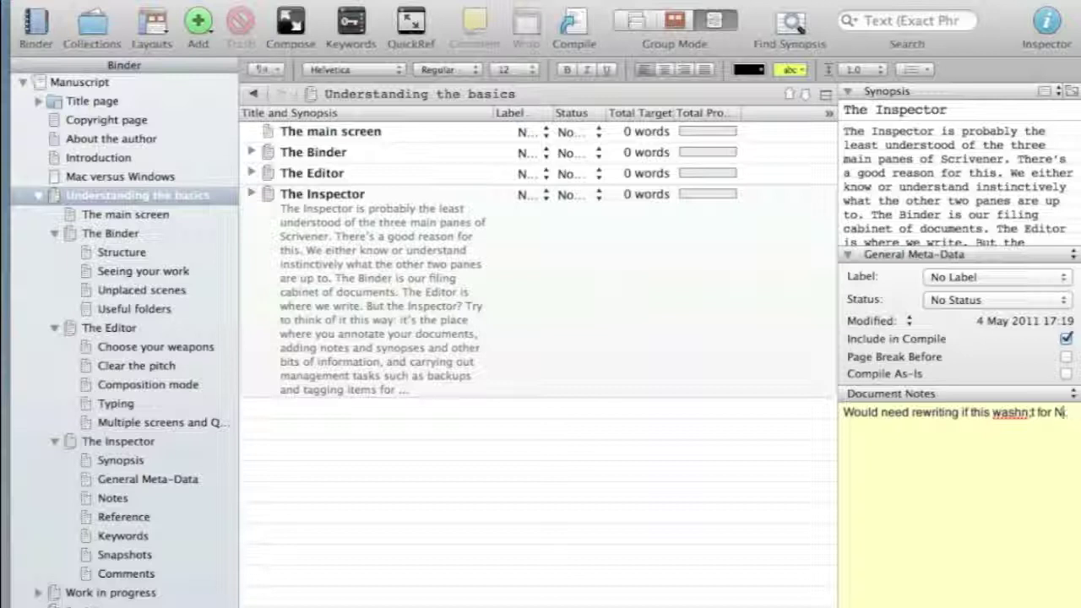
pyautogui.write('emowrimo')
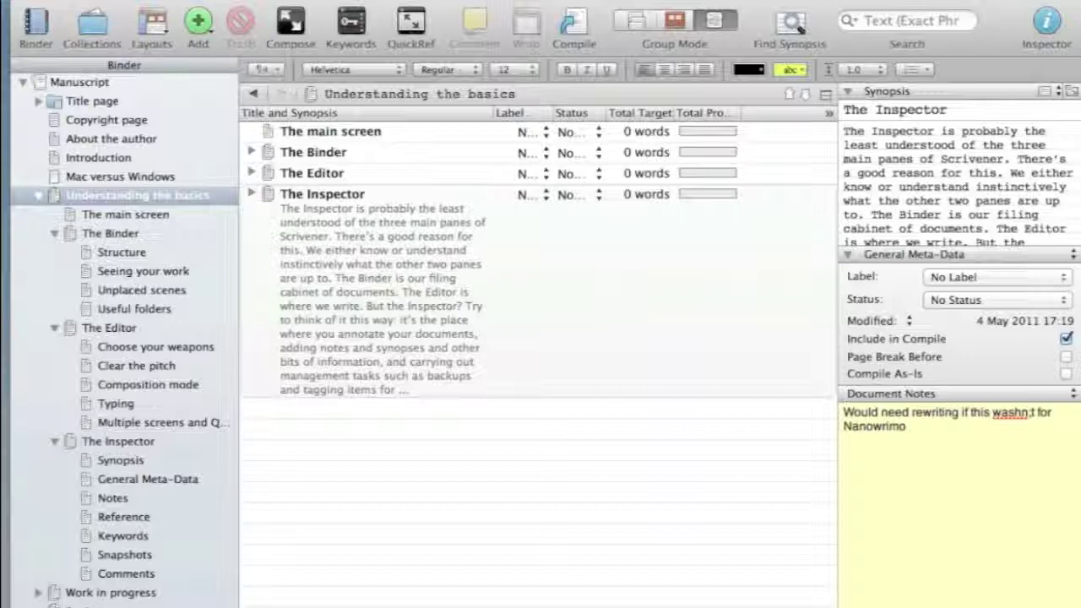
# - Compare notes on Mac versus Windows and Understanding the basics, then switch to Project Notes (General)
pyautogui.click(121, 179)
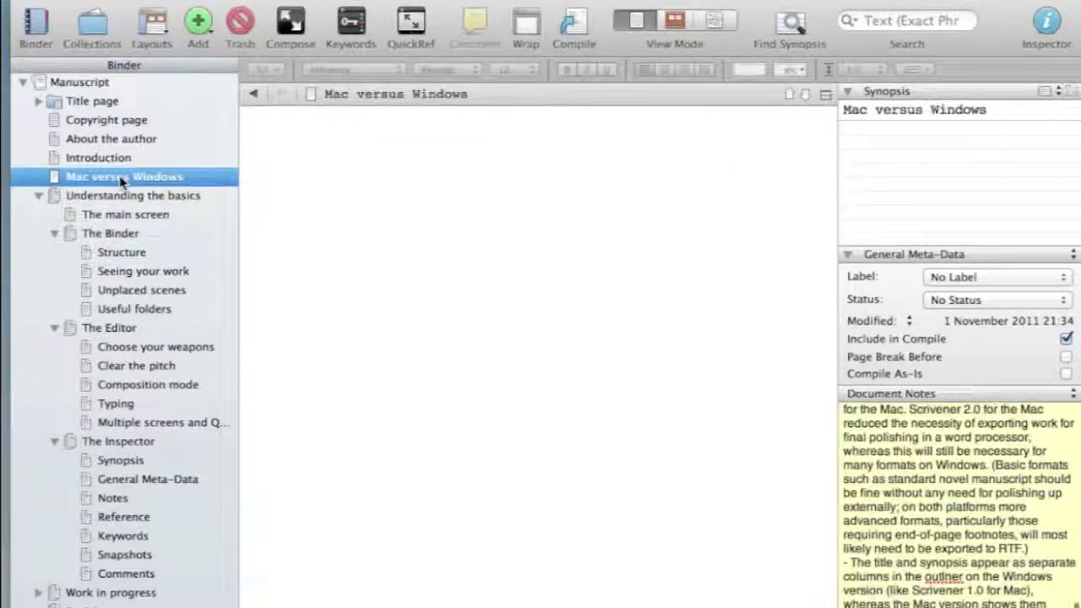
pyautogui.click(118, 196)
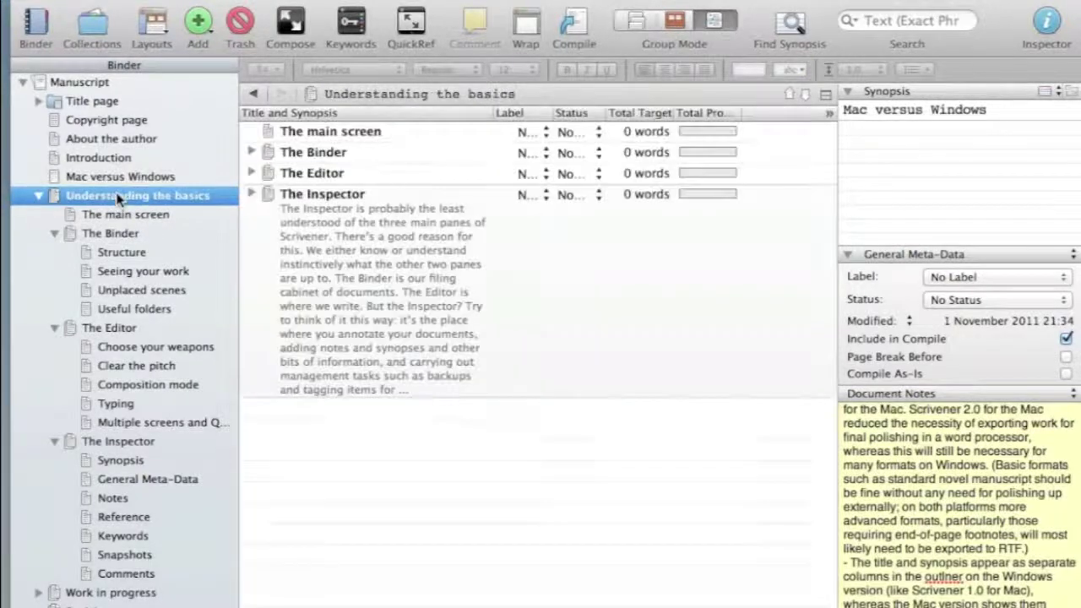
pyautogui.click(1052, 397)
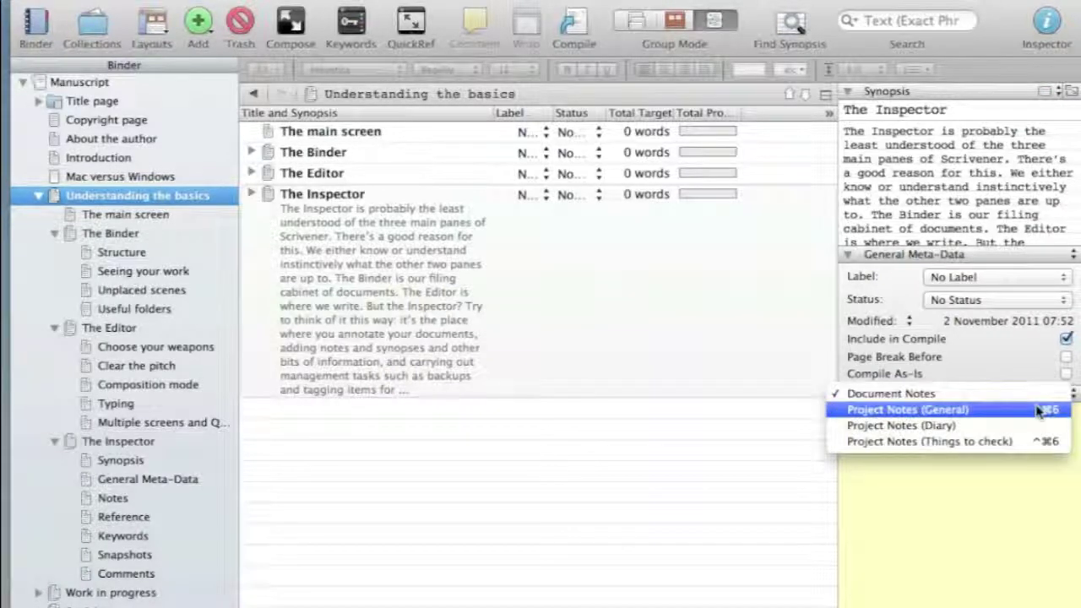
pyautogui.click(1038, 410)
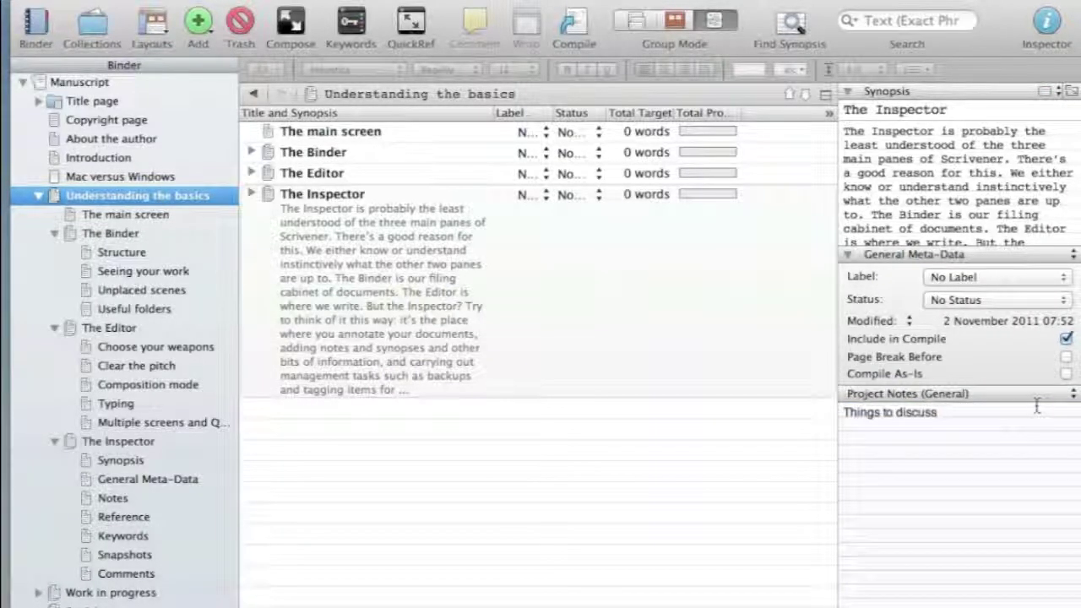
# - Check Mac versus Windows, Introduction and Understanding the basics against the 'Things to discuss' notes, ending on Copyright page
pyautogui.click(140, 177)
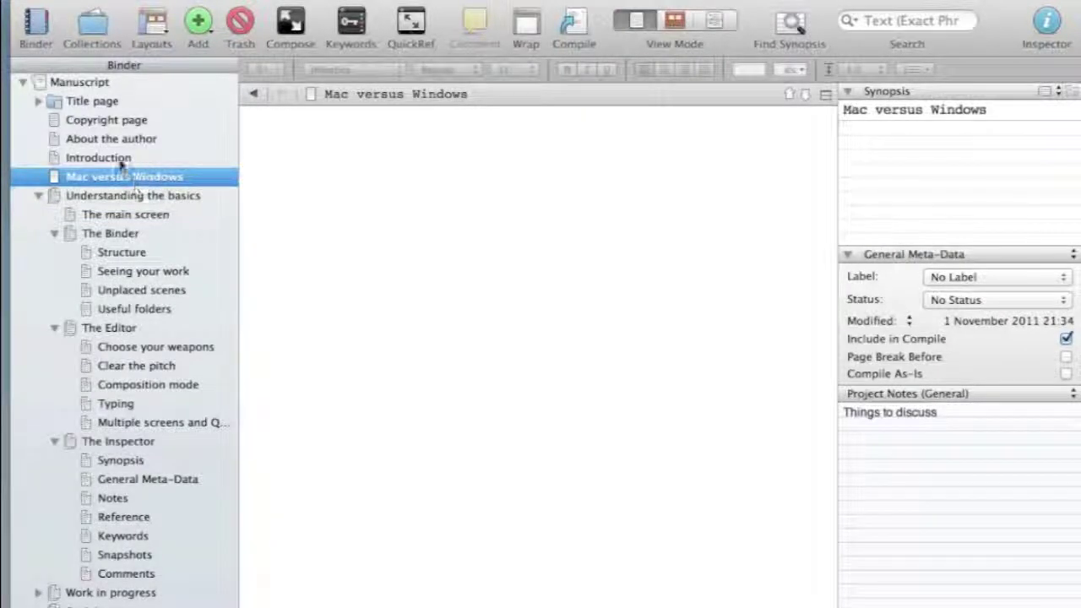
pyautogui.click(121, 161)
pyautogui.click(122, 198)
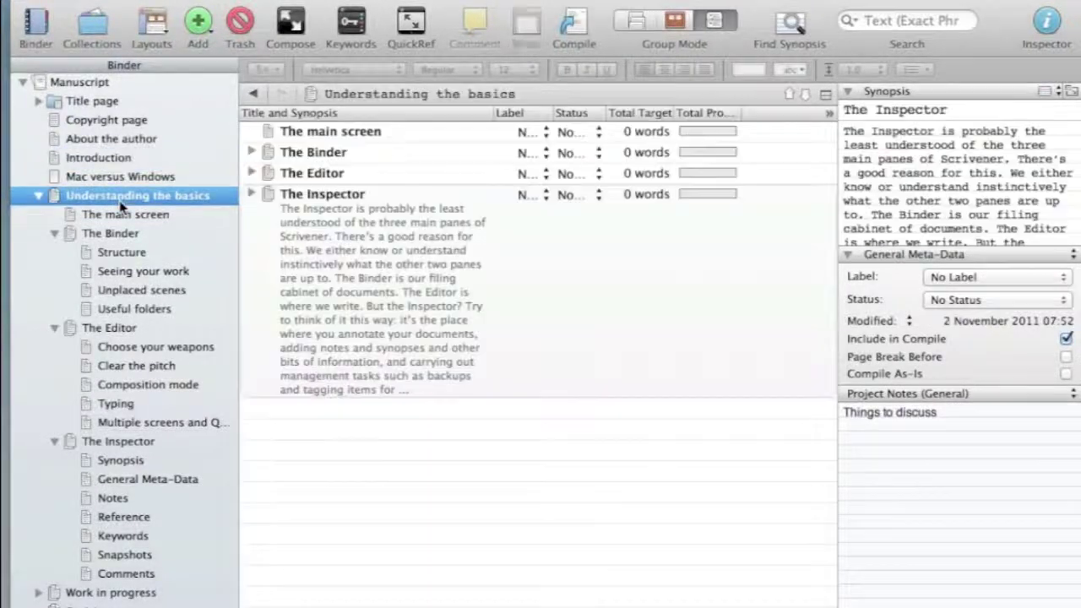
pyautogui.click(894, 448)
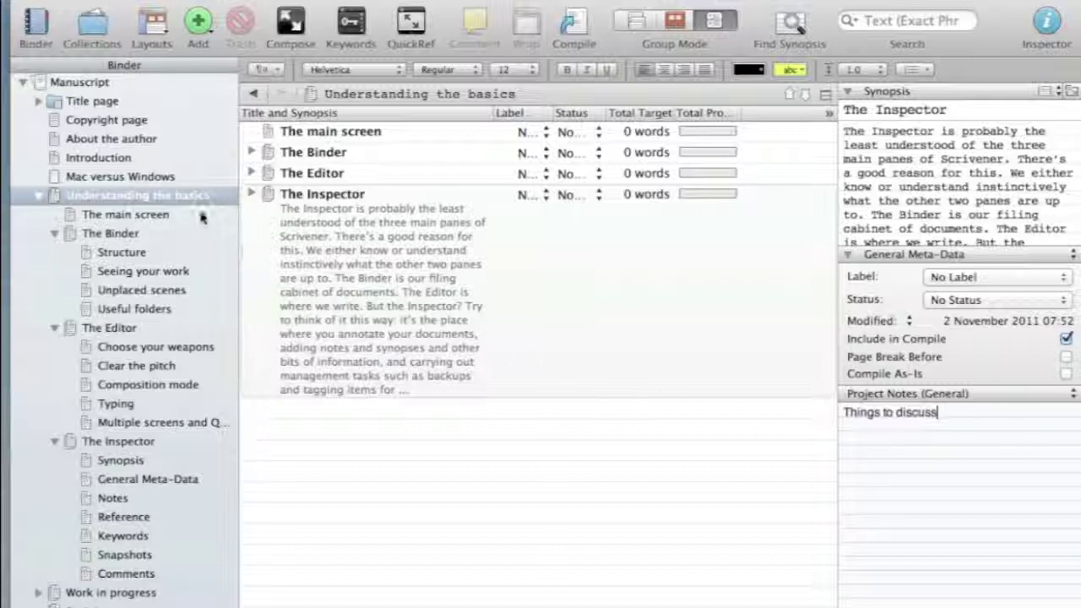
pyautogui.click(108, 122)
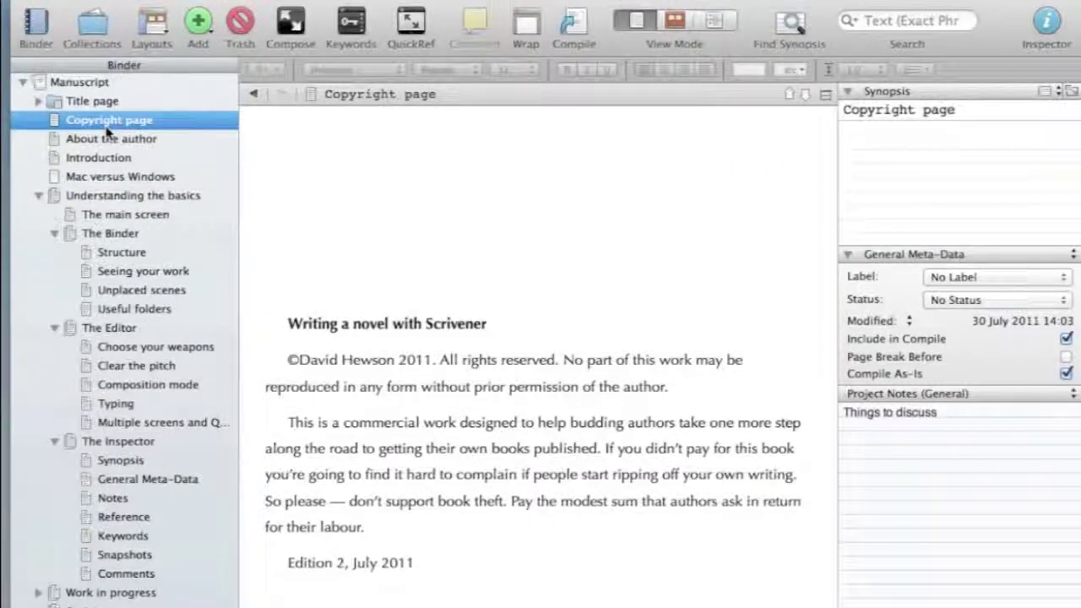
# - Focus the Copyright page text, then hide the Binder with Cmd+Opt+B for a full-width editor
pyautogui.click(411, 216)
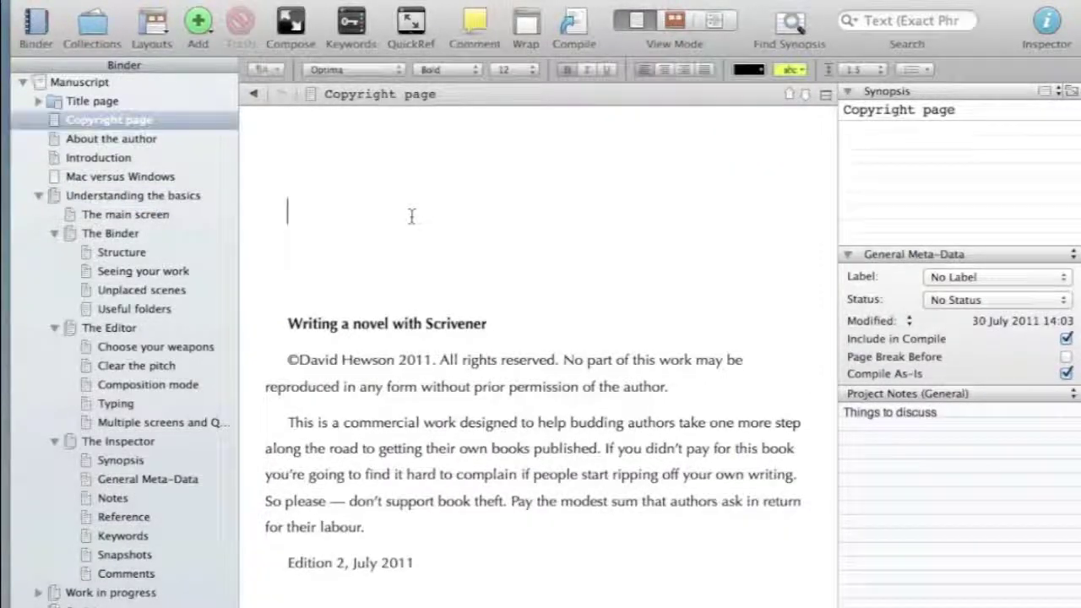
pyautogui.click(962, 162)
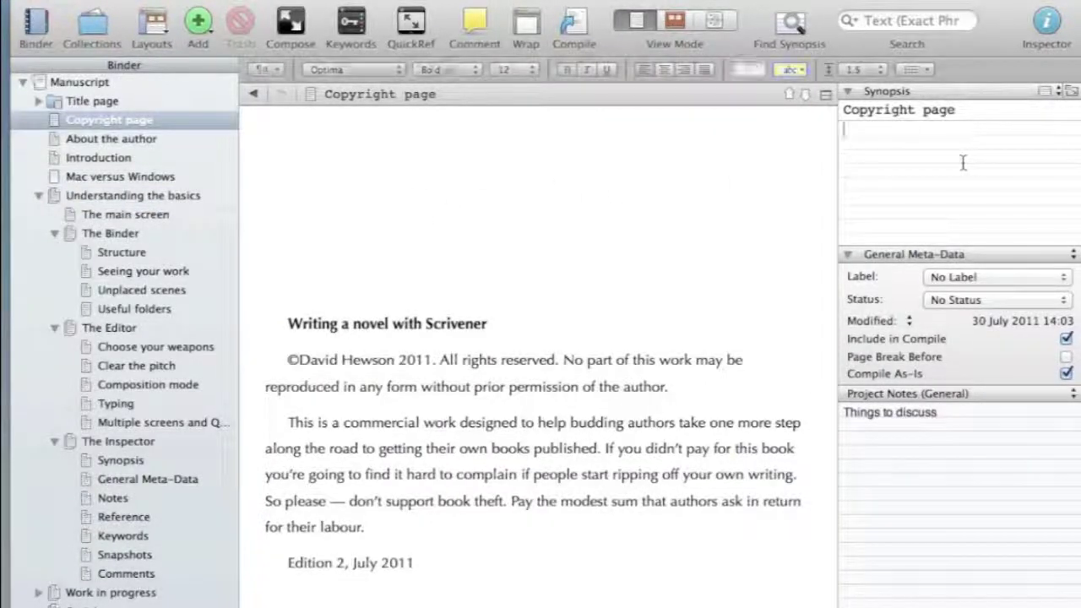
pyautogui.click(478, 216)
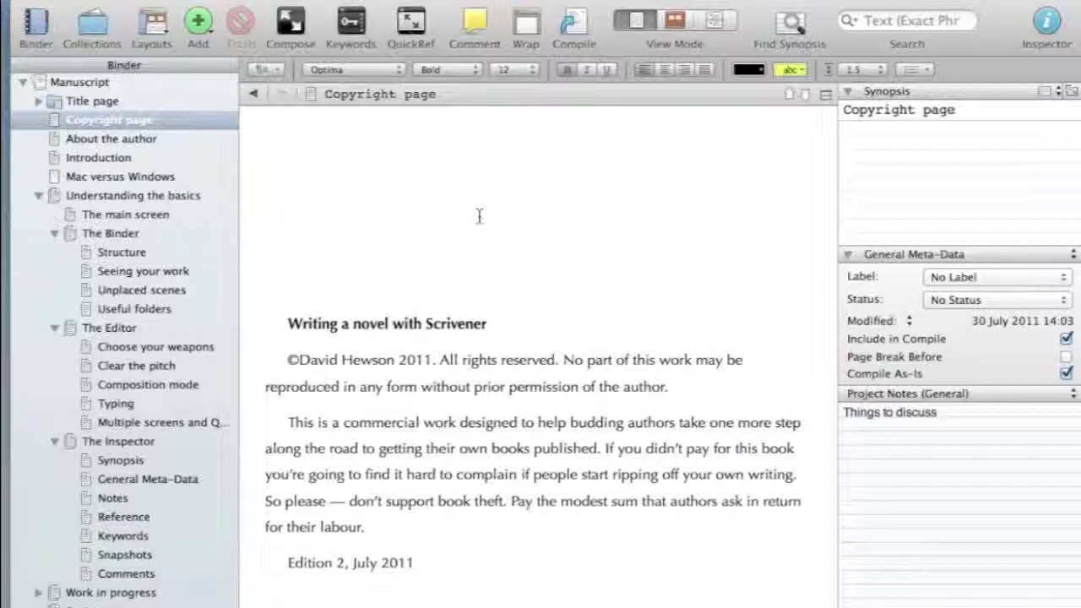
pyautogui.press('super+alt+b')
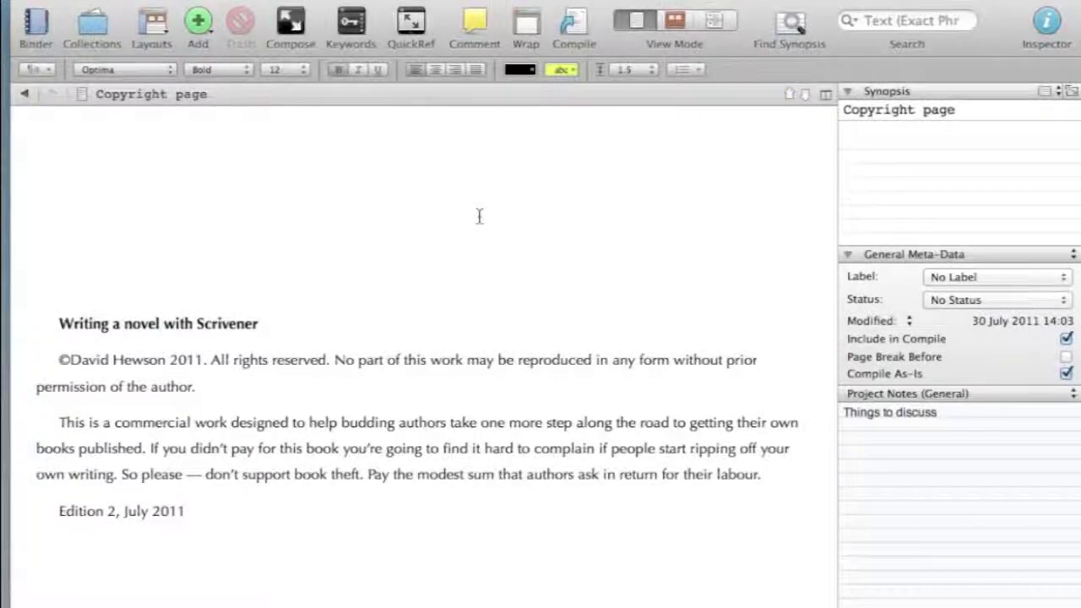
pyautogui.press('super+alt+i')
pyautogui.press('super+alt+b')
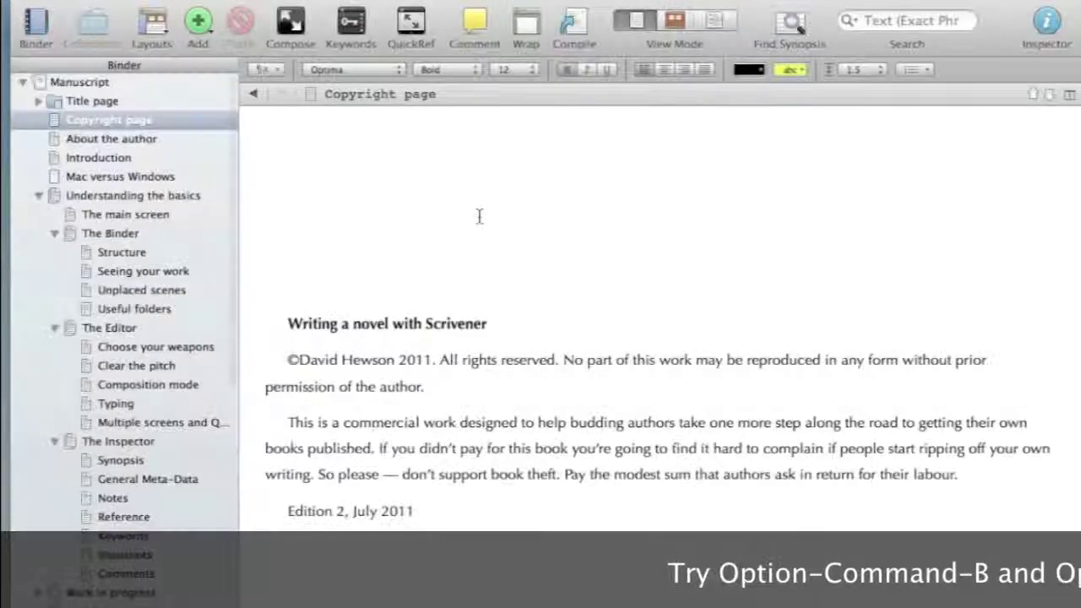
pyautogui.press('super+alt+i')
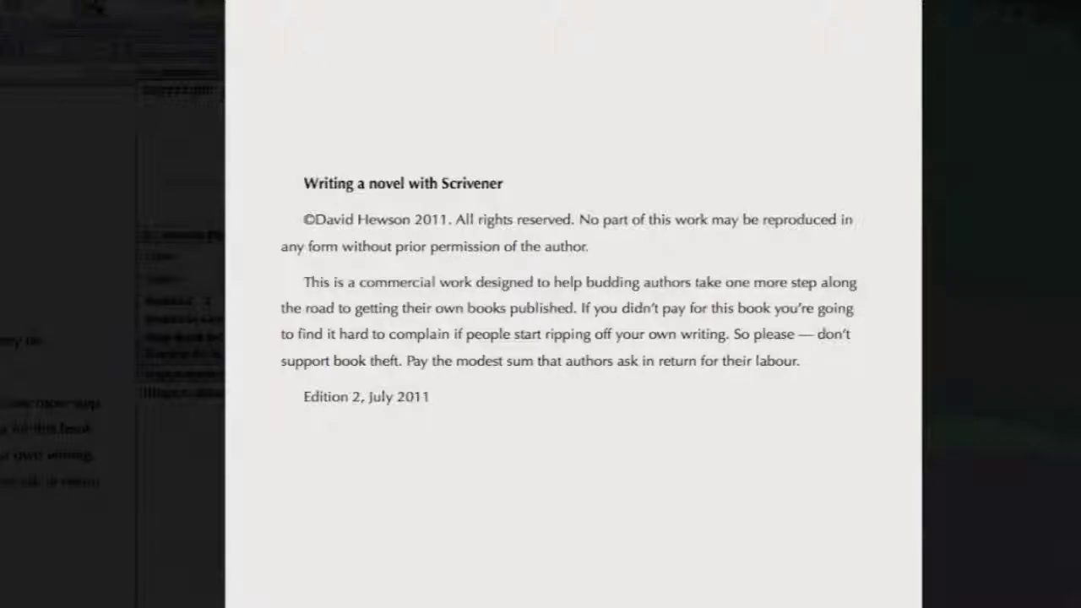
pyautogui.press('Escape')
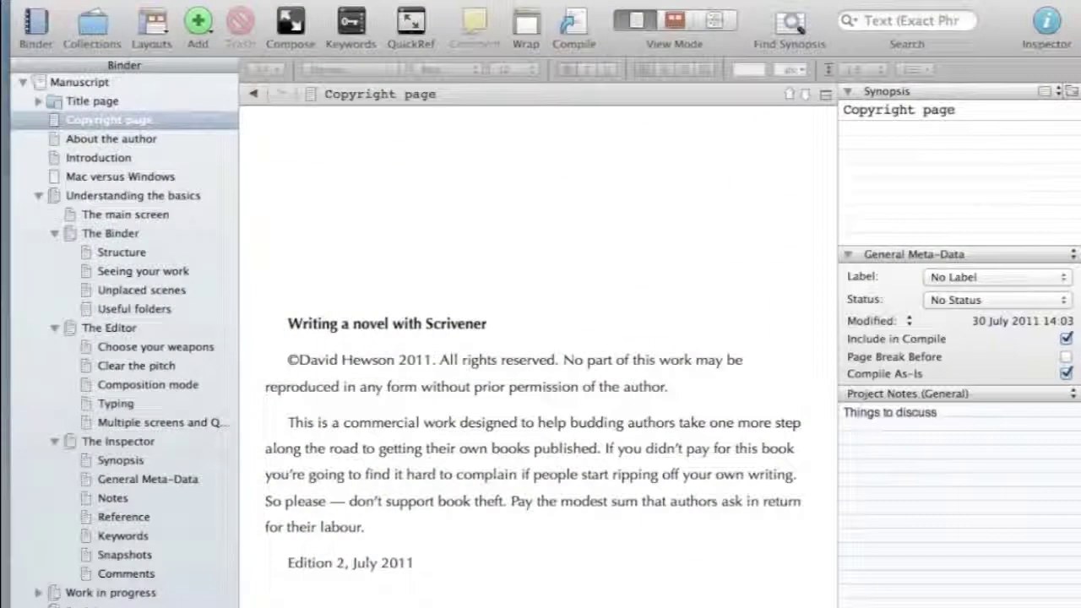